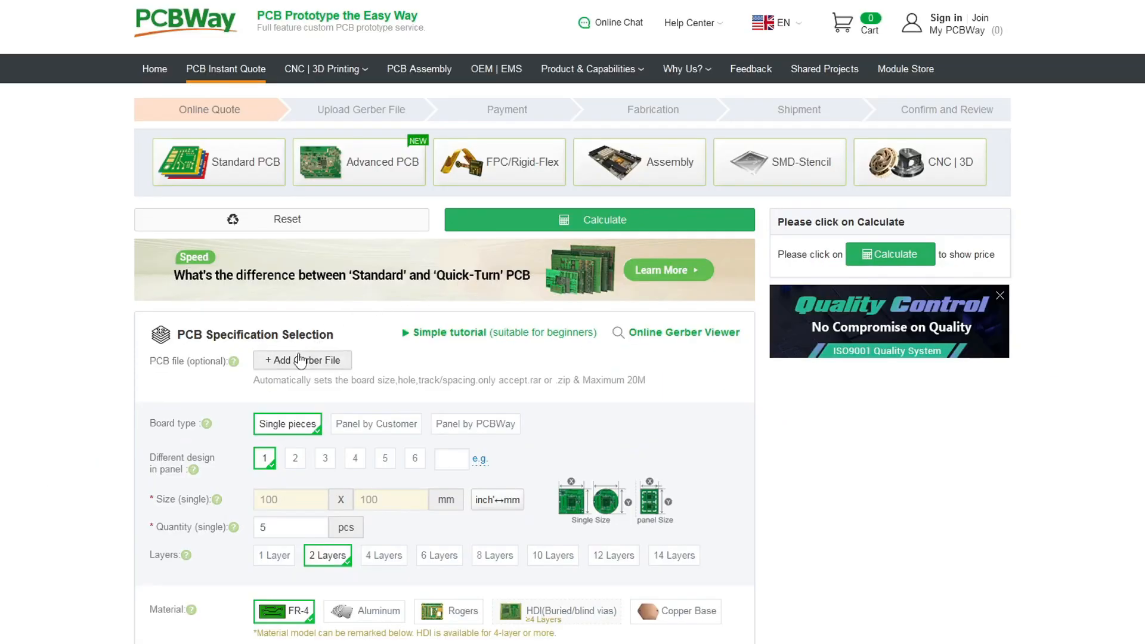
Step: Attach xFlasher-360-main.zip as the Gerber file so the 2-layer 48.8 x 41.4 mm board is detected
{"action": "left_click", "coordinate": [306, 360]}
{"action": "double_click", "coordinate": [65, 66]}
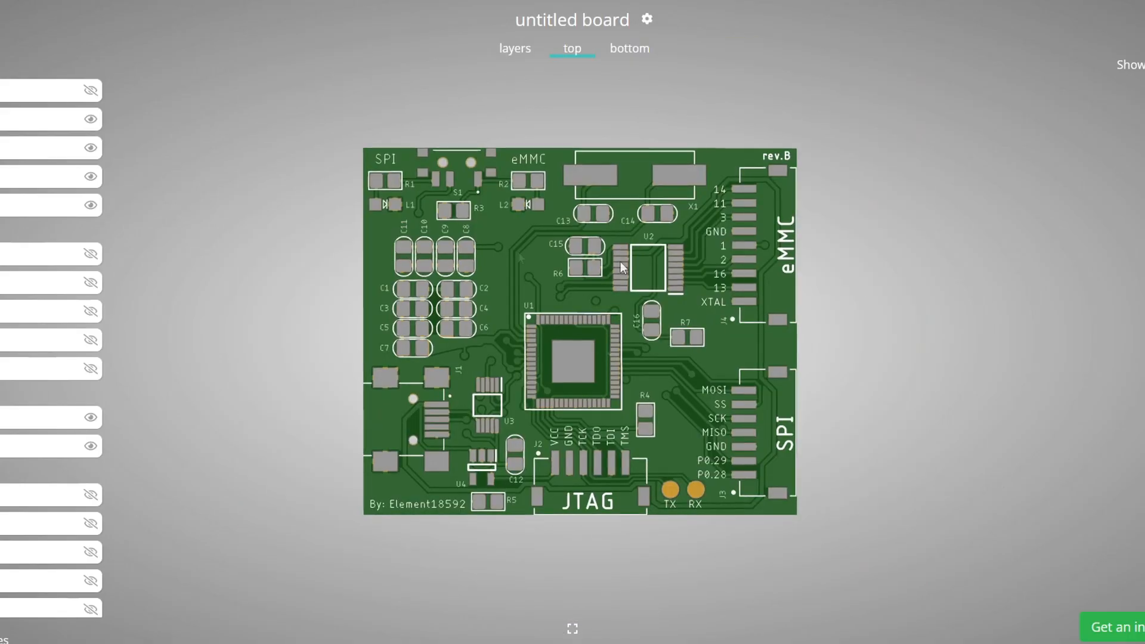
Step: View the board's bottom side with its logo and QR code, then all layers overlaid
{"action": "left_click", "coordinate": [629, 49]}
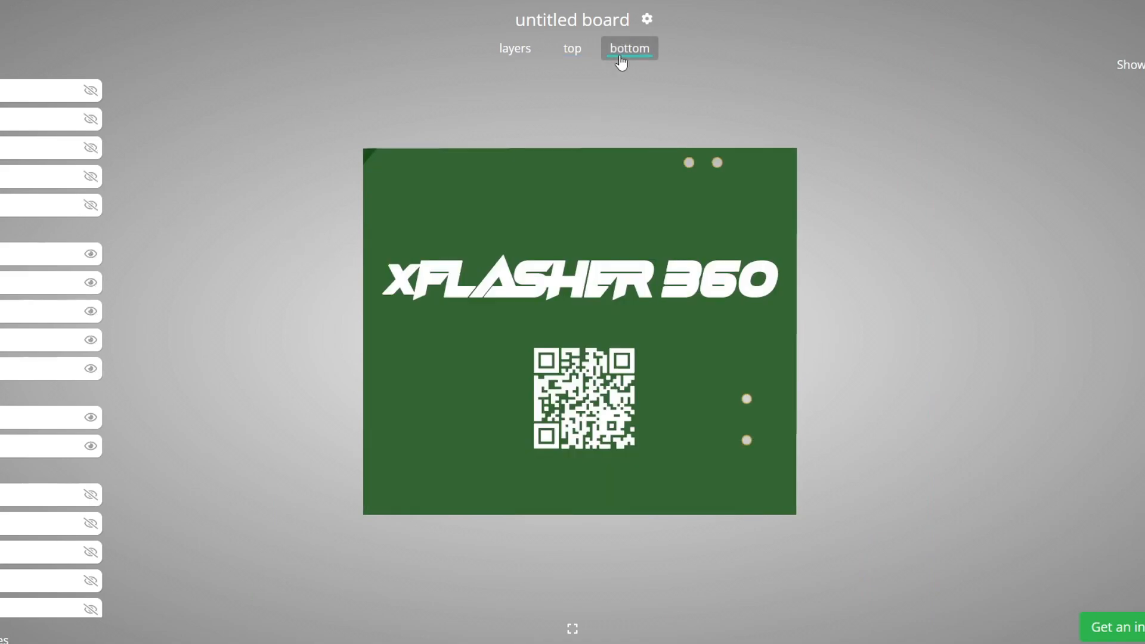
{"action": "left_click", "coordinate": [516, 48]}
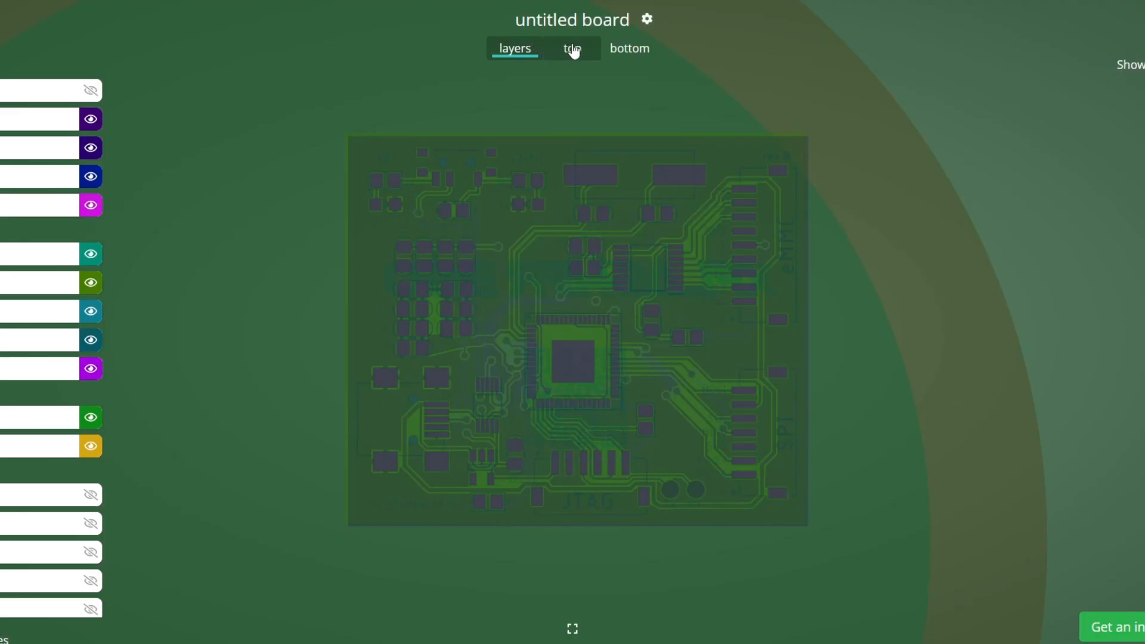